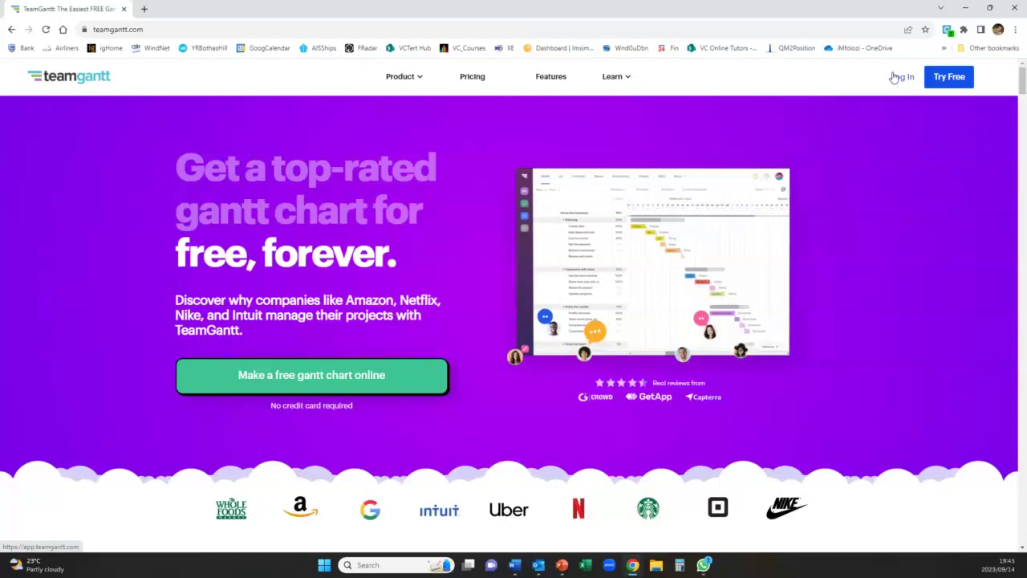
# - Log in to TeamGantt to reach My Projects, where the Party project is listed
pyautogui.click(896, 78)
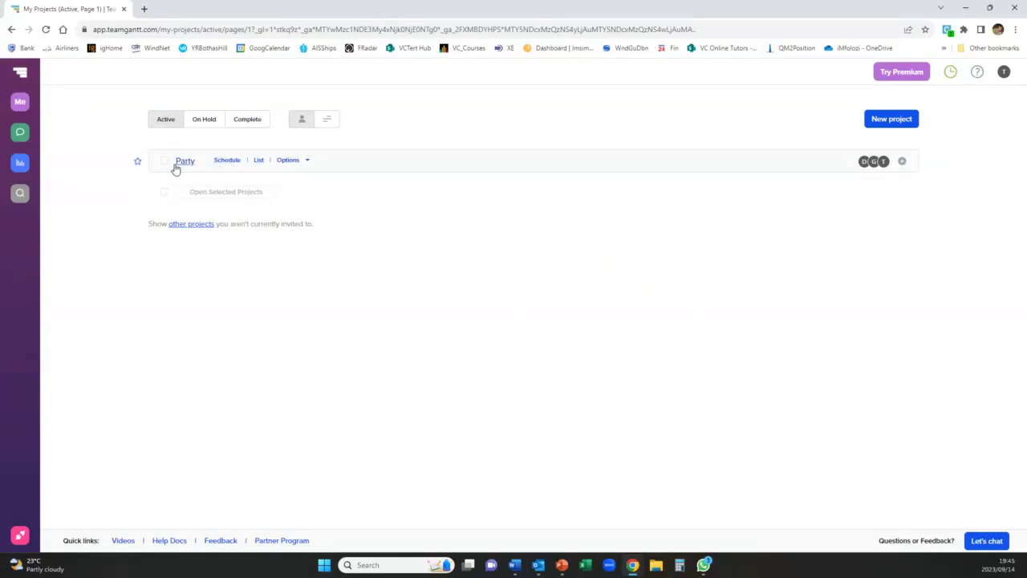
# - Delete the Party project from its Options menu and confirm the permanent deletion
pyautogui.moveTo(194, 161)
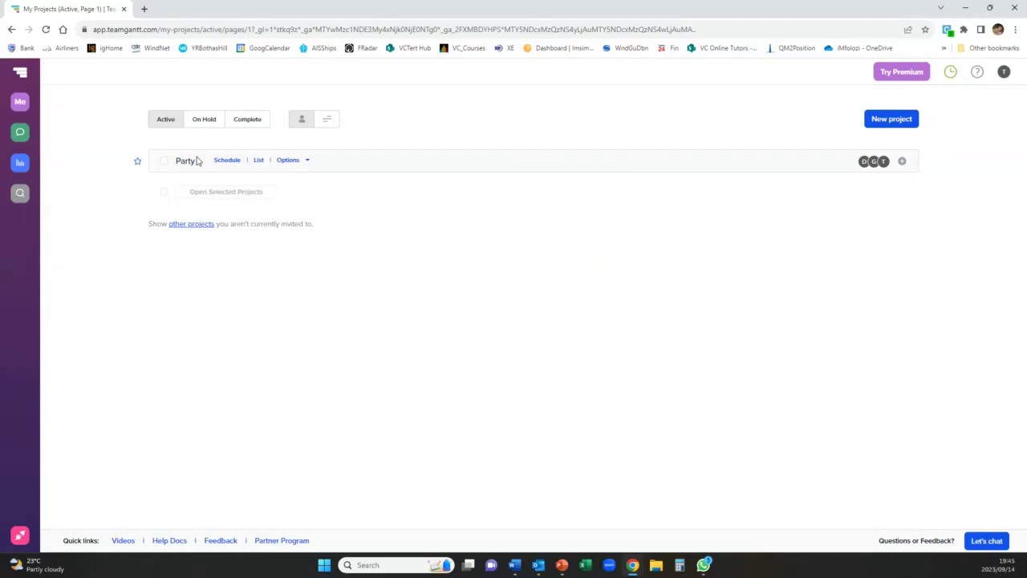
pyautogui.click(308, 163)
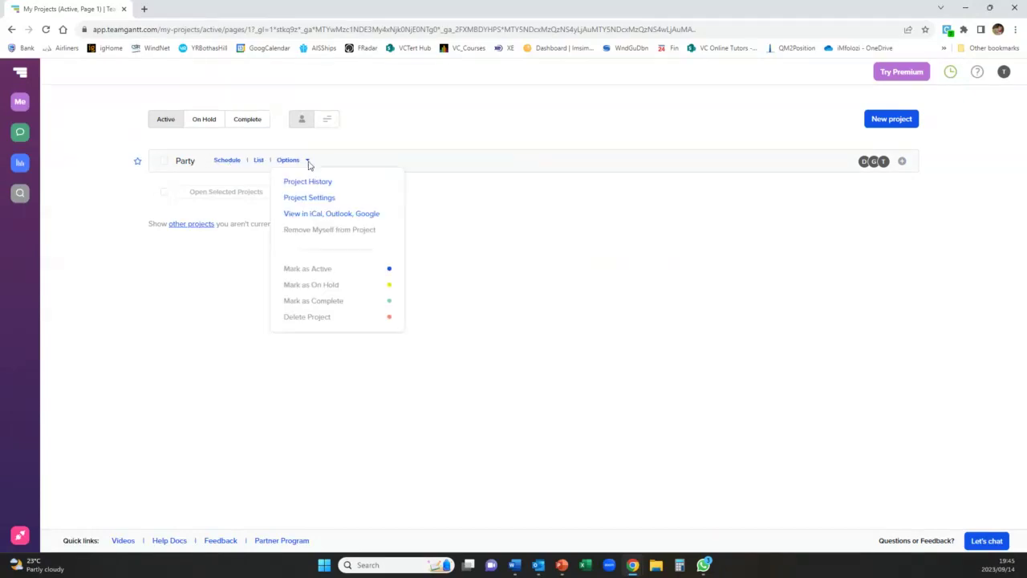
pyautogui.click(302, 319)
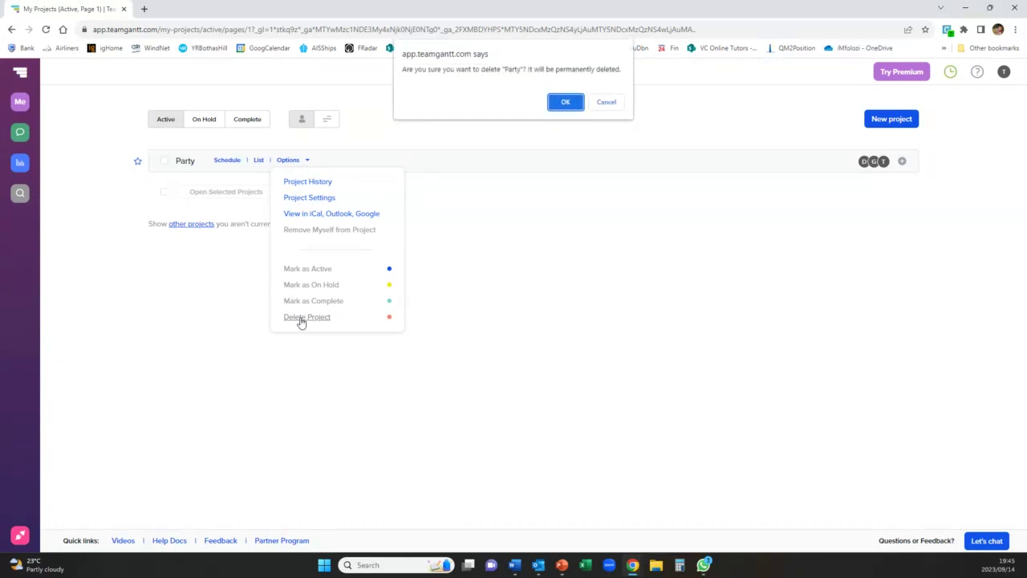
pyautogui.click(565, 102)
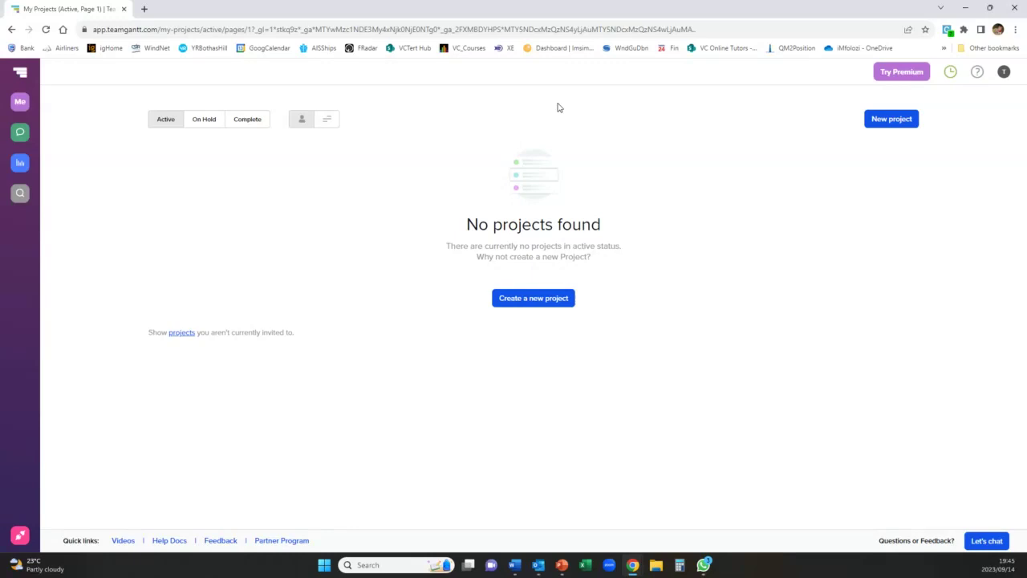
# - Create a project named 'Test Project 1' with start date October 9, 2023
pyautogui.click(521, 302)
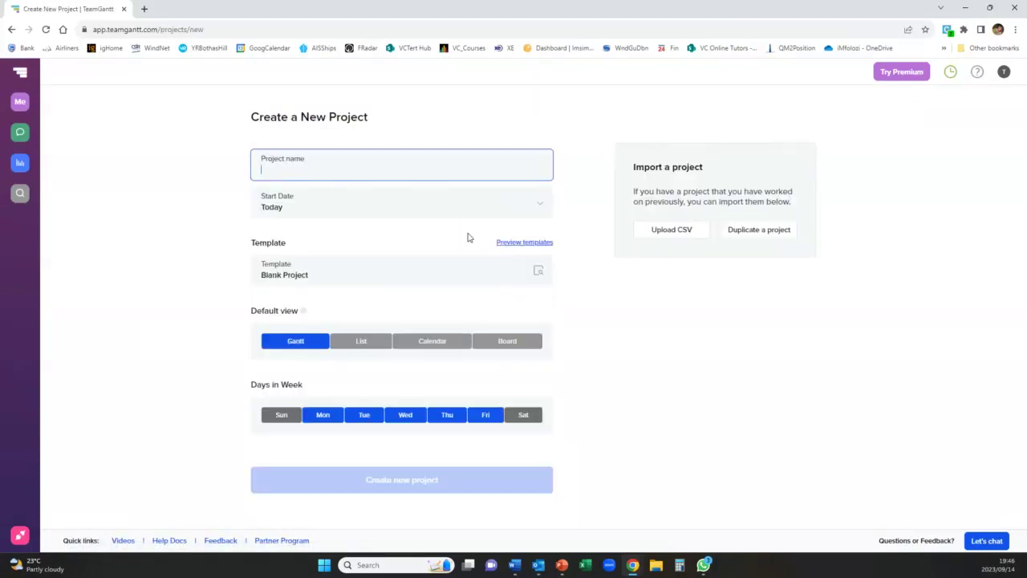
pyautogui.write('Test')
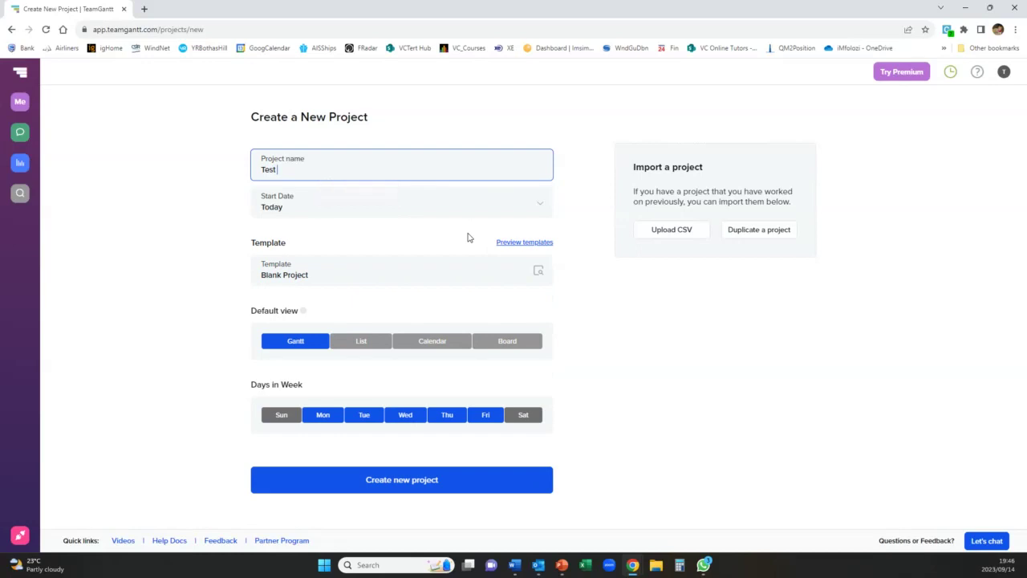
pyautogui.write(' Project 1')
pyautogui.click(286, 208)
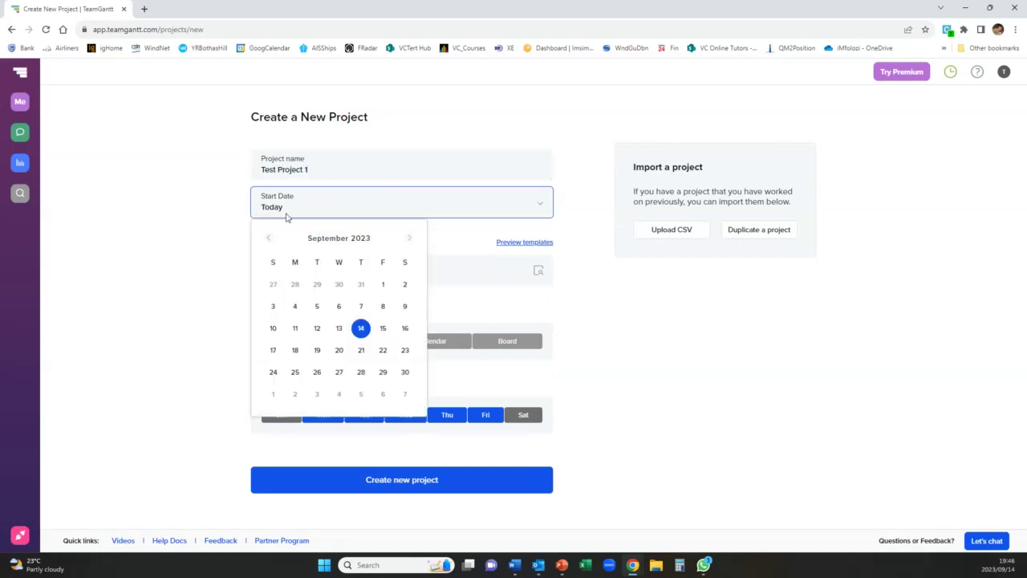
pyautogui.click(410, 240)
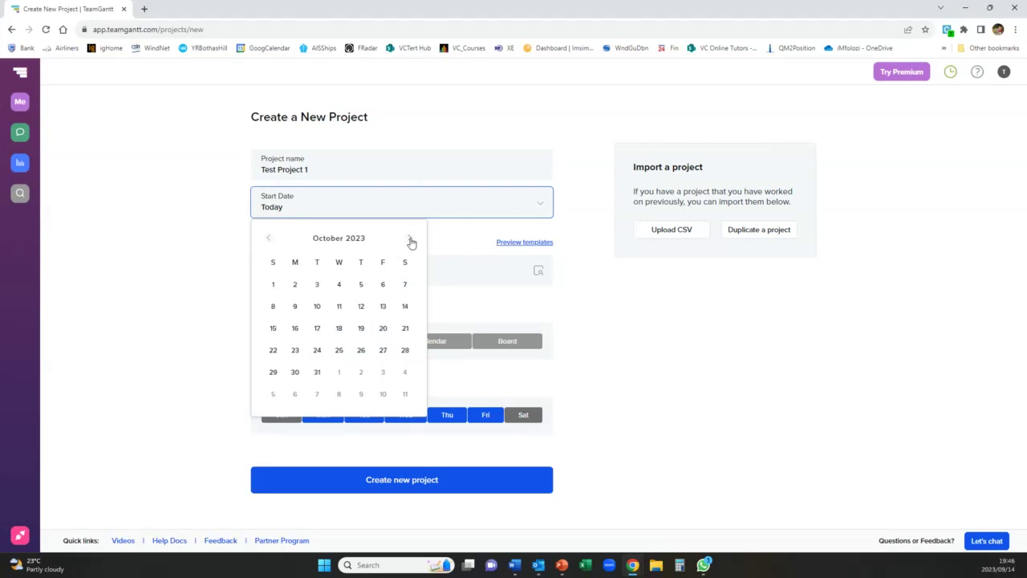
pyautogui.click(296, 306)
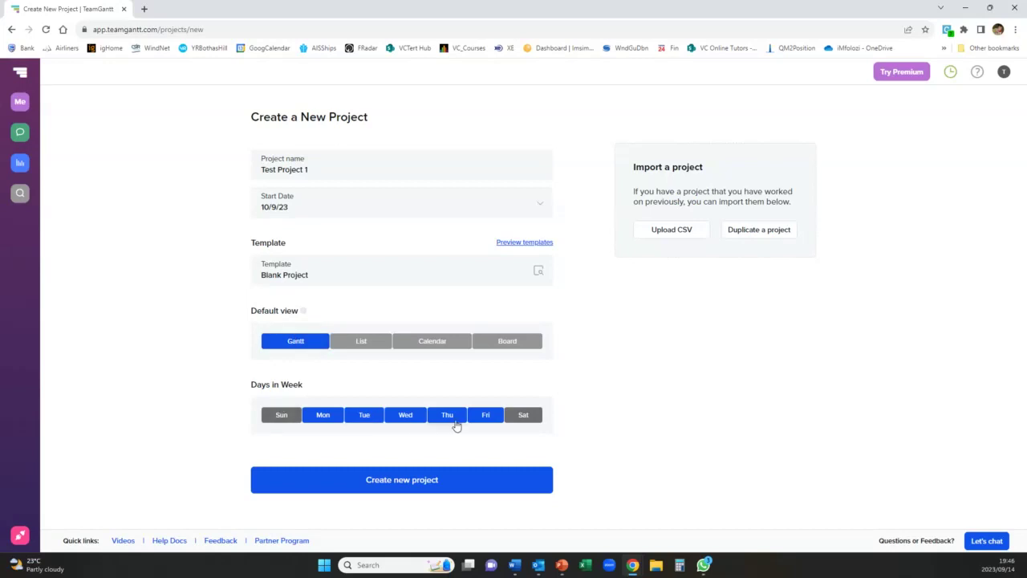
pyautogui.click(389, 483)
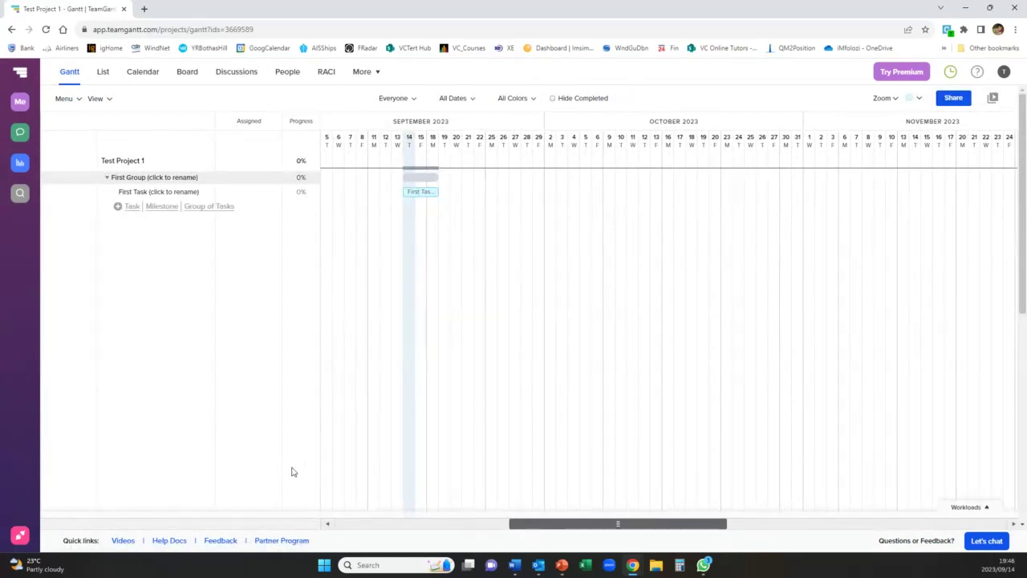
# - Rename the group to 'Building Plans' and the first task to 'Appoint architect'
pyautogui.click(137, 179)
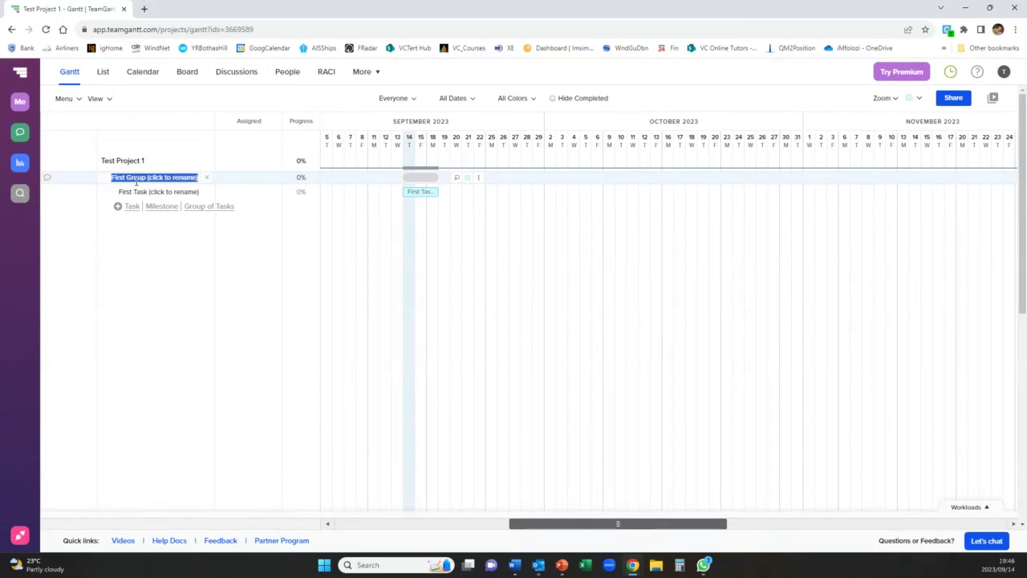
pyautogui.write('Building')
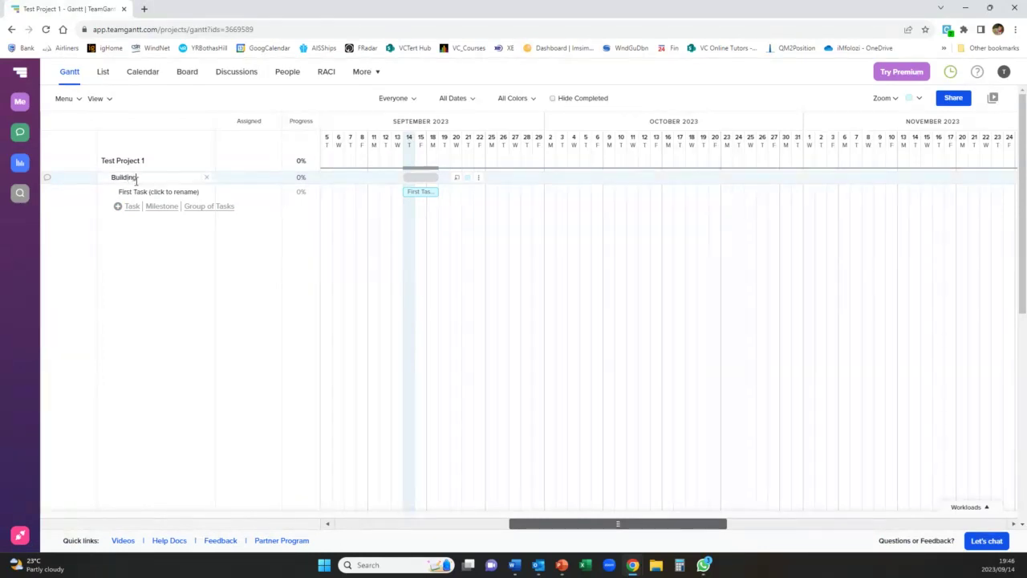
pyautogui.write(' Plans')
pyautogui.click(152, 191)
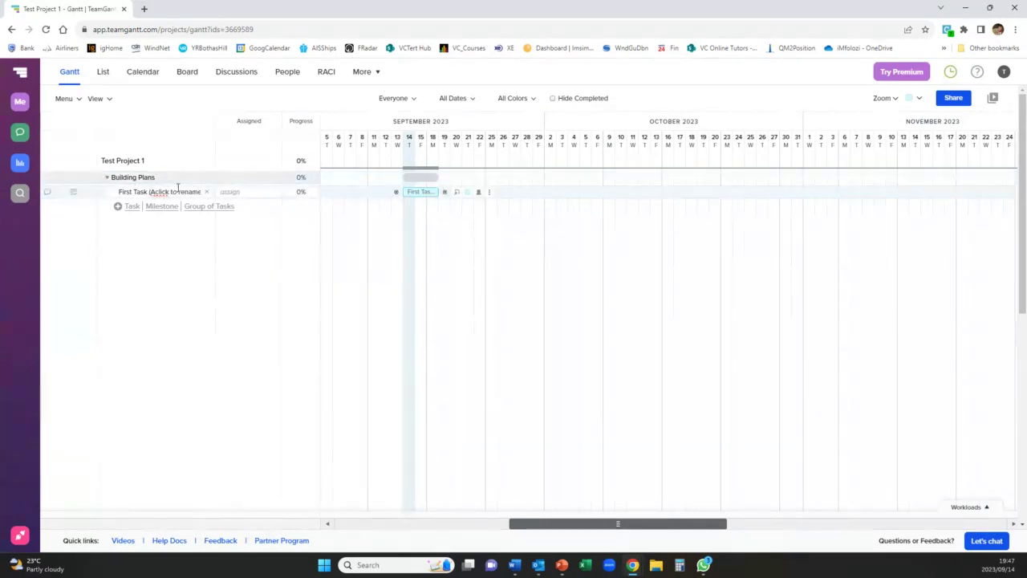
pyautogui.tripleClick(178, 189)
pyautogui.write('Appo')
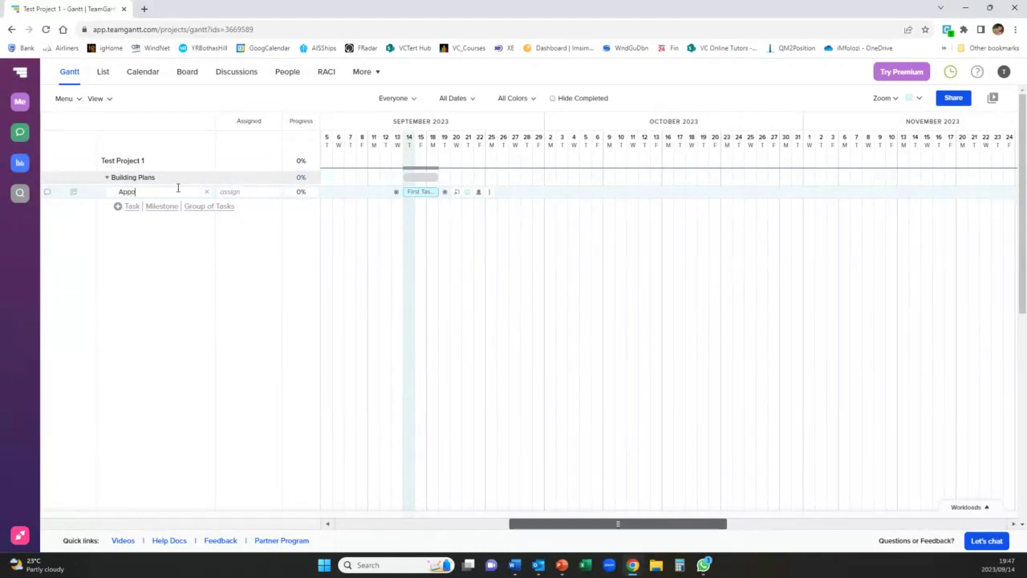
pyautogui.write('int architect')
pyautogui.press('Return')
# - Add tasks 'Discussion 1', 'Draft 1', 'Discussion 2' and 'Final Draft of plans'
pyautogui.write('D')
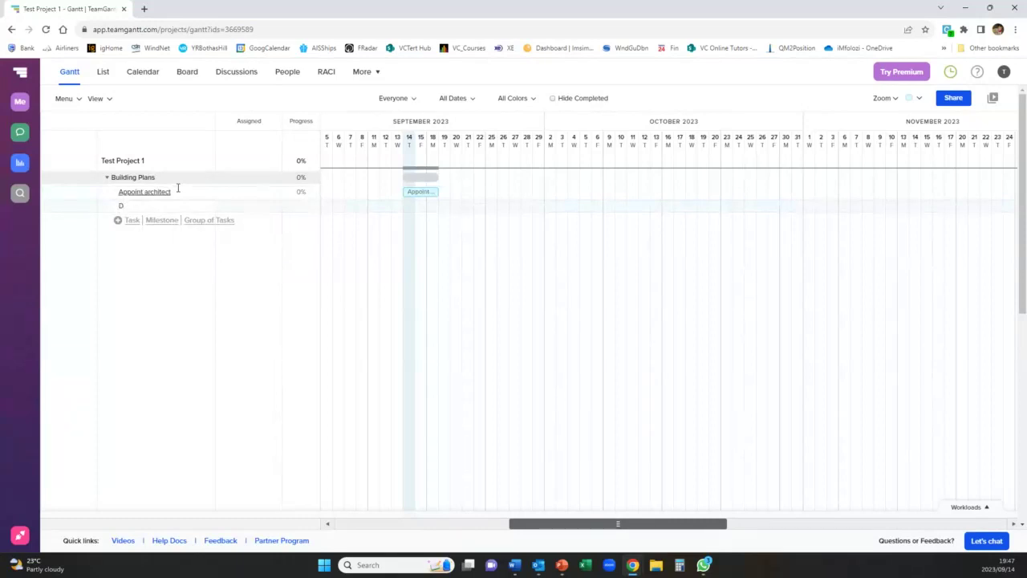
pyautogui.write('iscussion 1')
pyautogui.press('Return')
pyautogui.write('D')
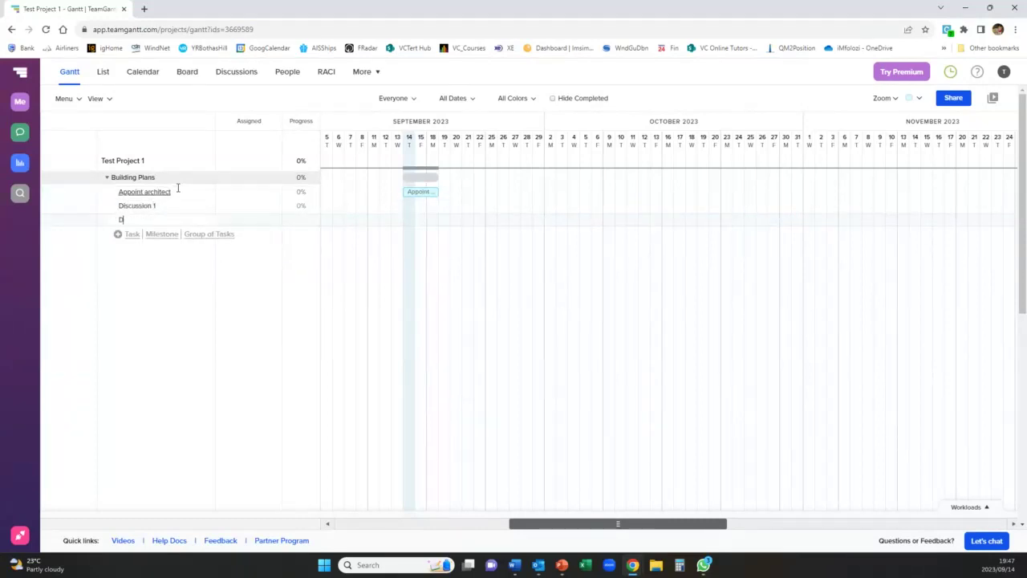
pyautogui.write('raft 1')
pyautogui.press('Return')
pyautogui.write('S')
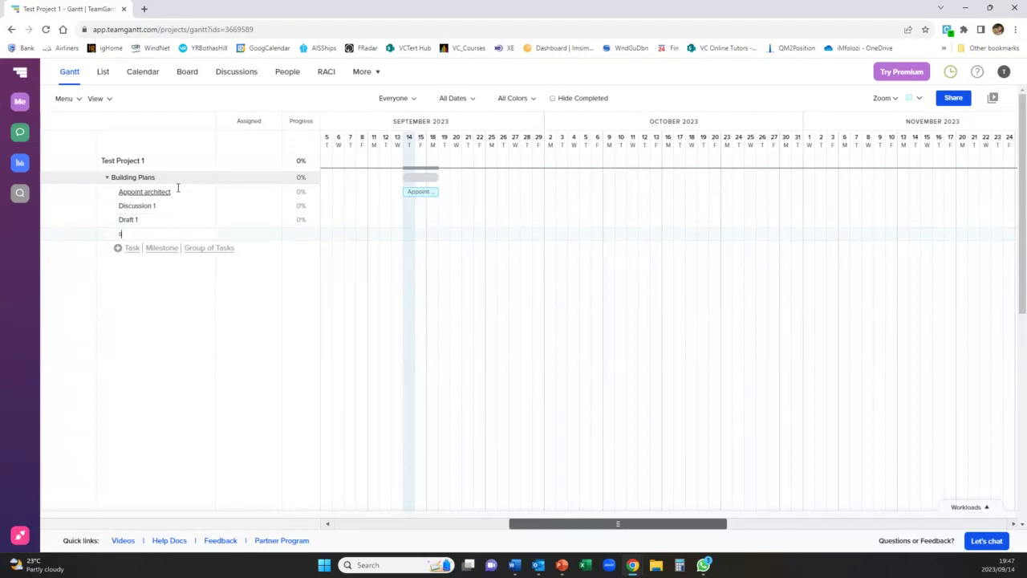
pyautogui.write('iscussion 2')
pyautogui.press('Return')
pyautogui.write('Fi')
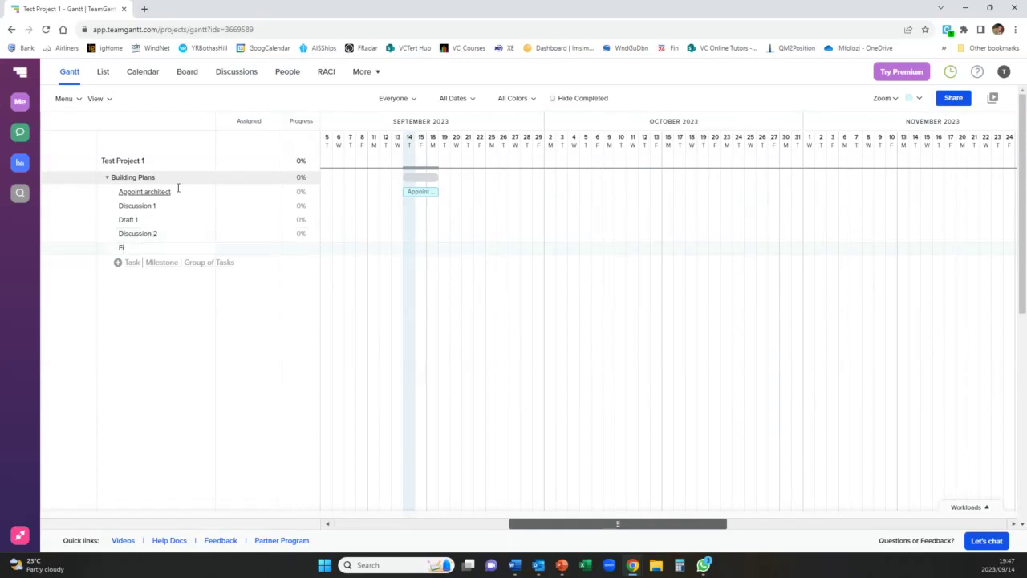
pyautogui.write('nal Draft of plans')
pyautogui.press('Return')
# - Discard the extra empty task row and add a milestone named 'Plans passed'
pyautogui.write('Plans')
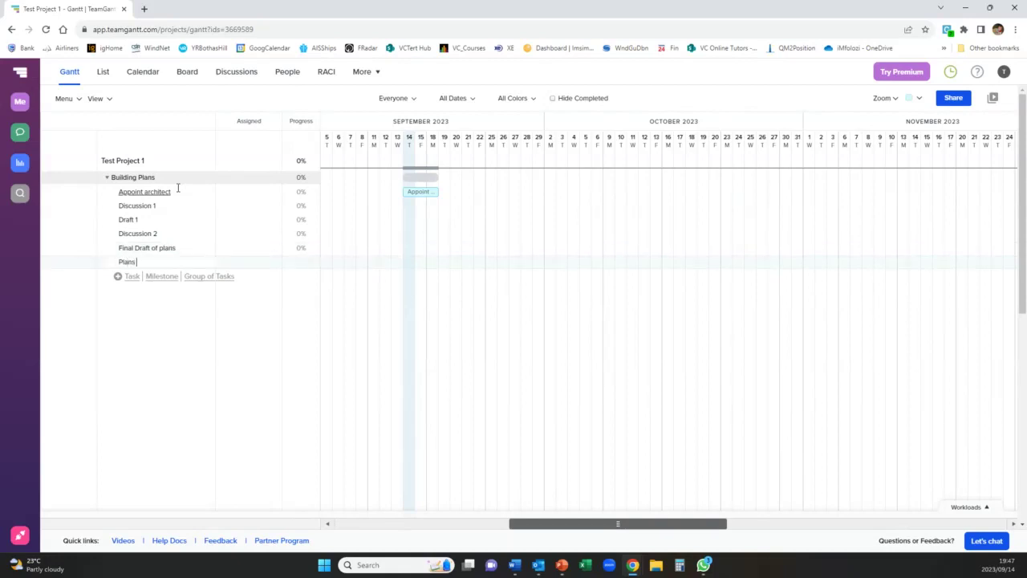
pyautogui.write(' passe')
pyautogui.press('BackSpace')
pyautogui.press('BackSpace')
pyautogui.press('BackSpace')
pyautogui.press('BackSpace')
pyautogui.press('BackSpace')
pyautogui.press('BackSpace')
pyautogui.press('BackSpace')
pyautogui.press('BackSpace')
pyautogui.press('BackSpace')
pyautogui.press('BackSpace')
pyautogui.press('BackSpace')
pyautogui.click(119, 313)
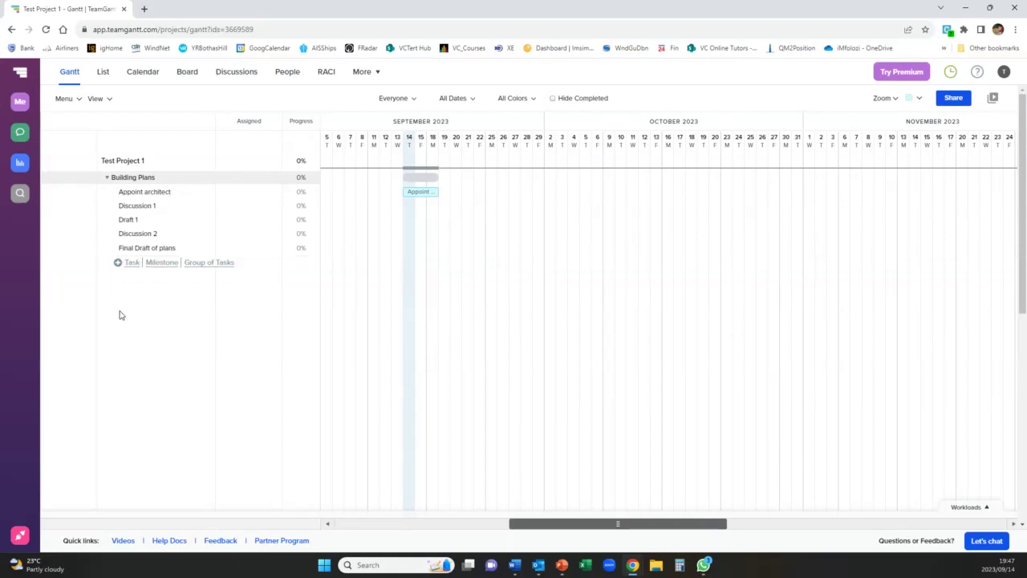
pyautogui.click(159, 269)
pyautogui.write('Plan')
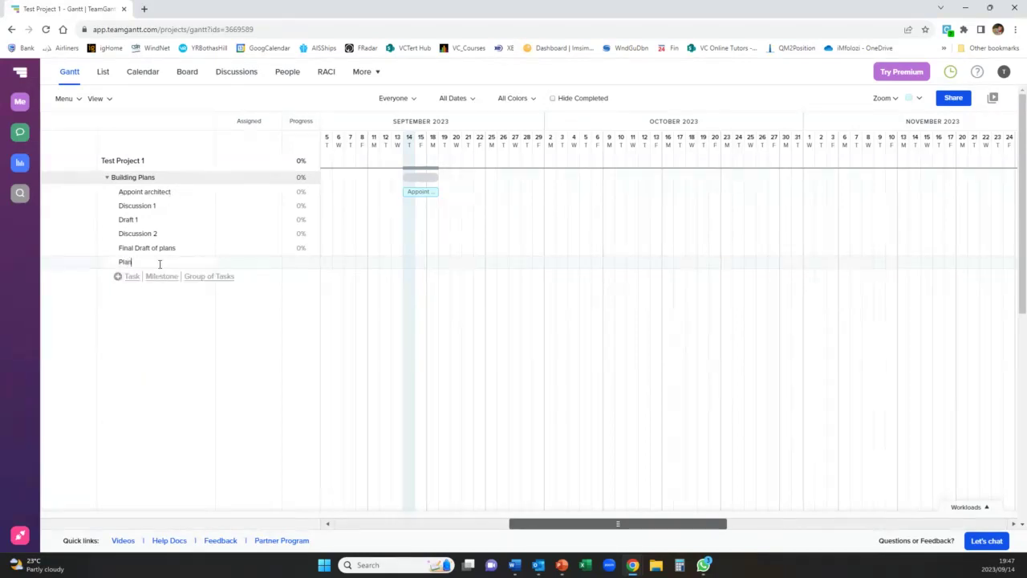
pyautogui.write('s passed')
pyautogui.press('Return')
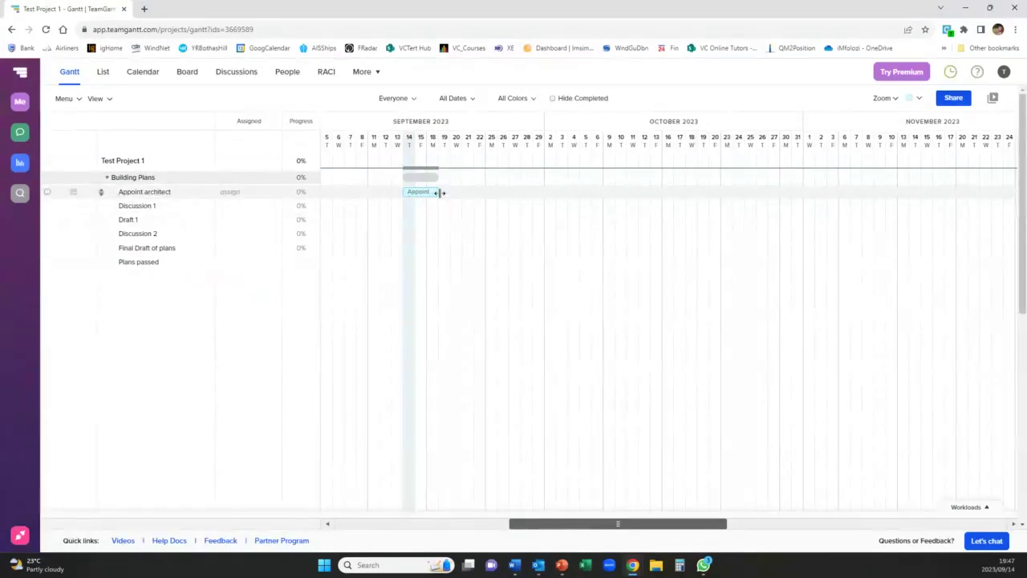
# - Schedule Appoint architect to Sep 21, Discussion 1 on Sep 22, Final Draft to Oct 9, and the milestone at Oct 10
pyautogui.moveTo(438, 193); pyautogui.dragTo(473, 193)
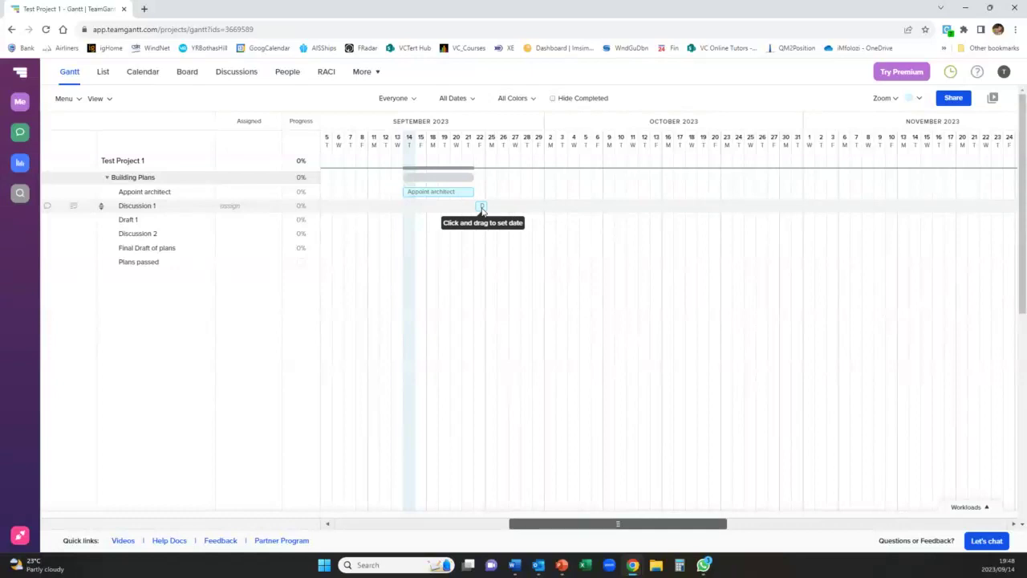
pyautogui.click(481, 207)
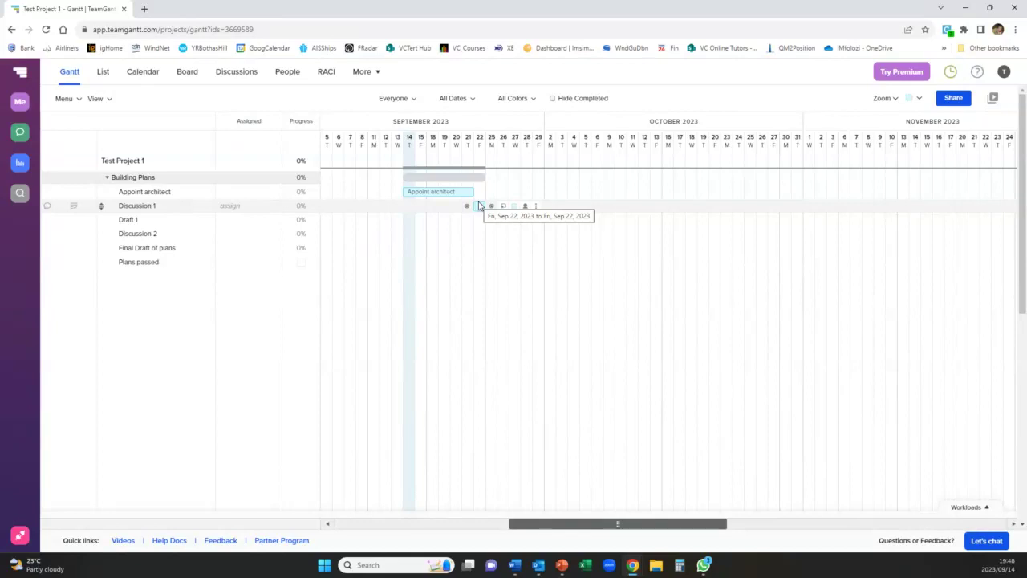
pyautogui.click(479, 206)
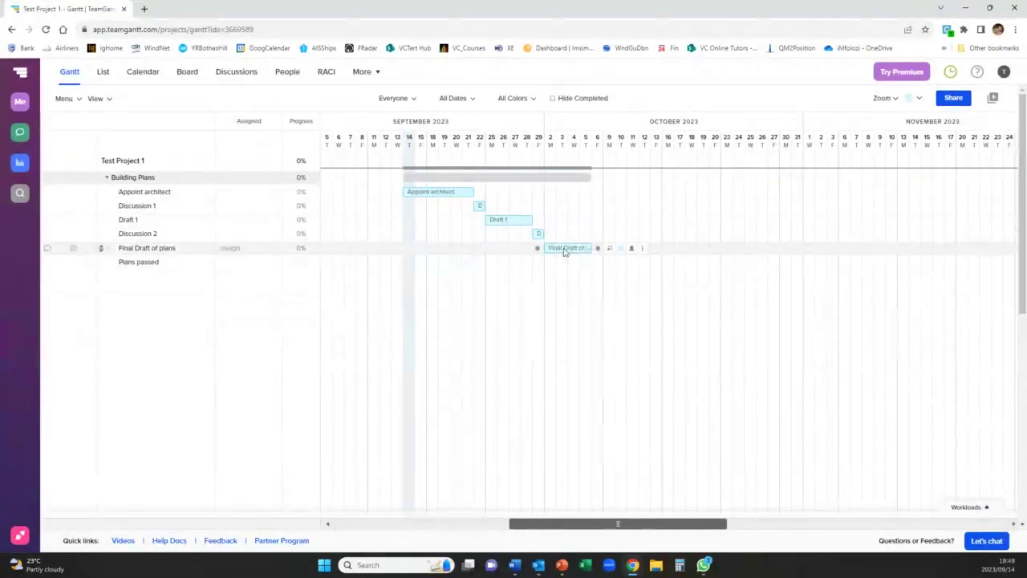
pyautogui.moveTo(592, 248); pyautogui.dragTo(619, 255)
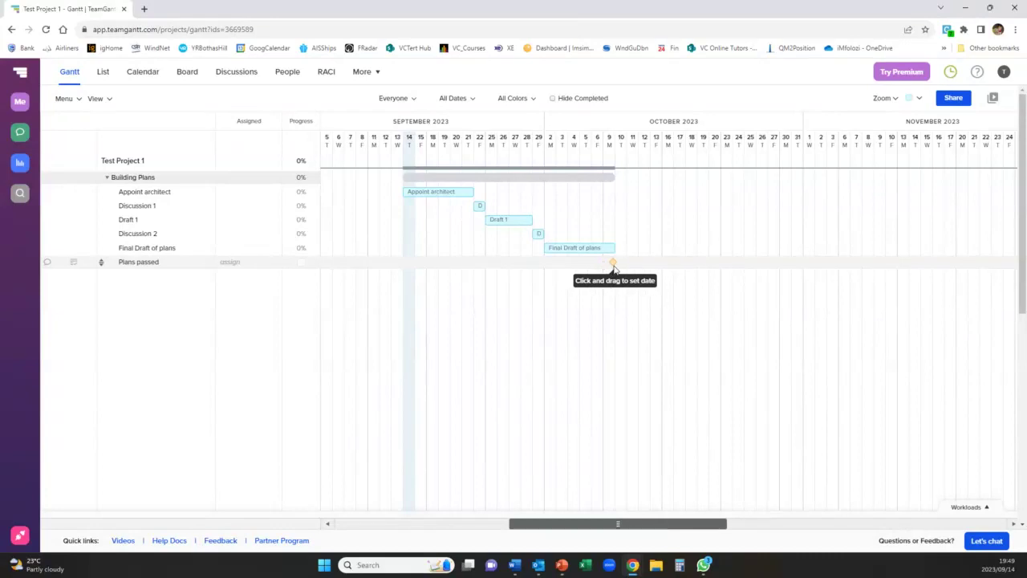
pyautogui.click(617, 263)
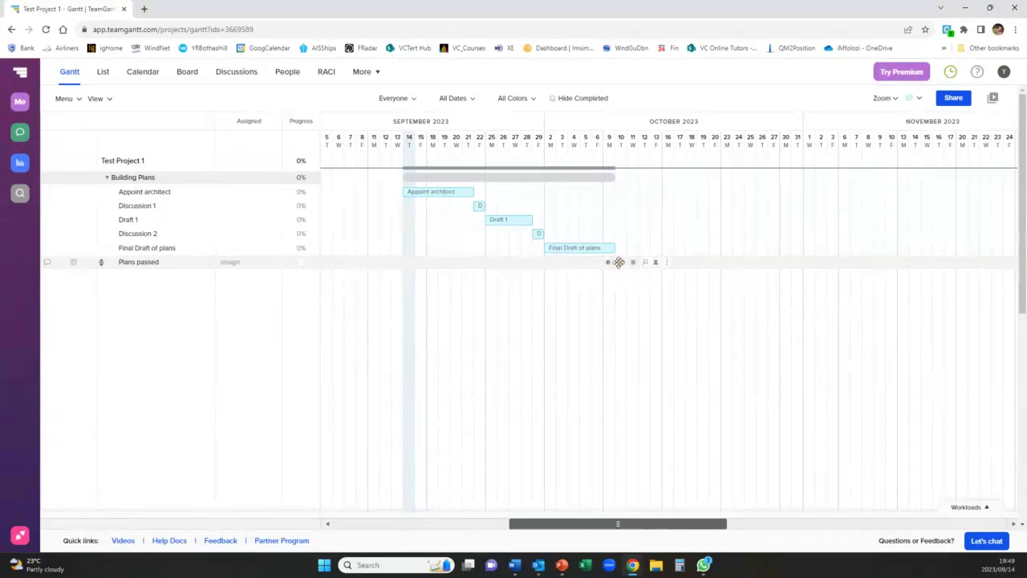